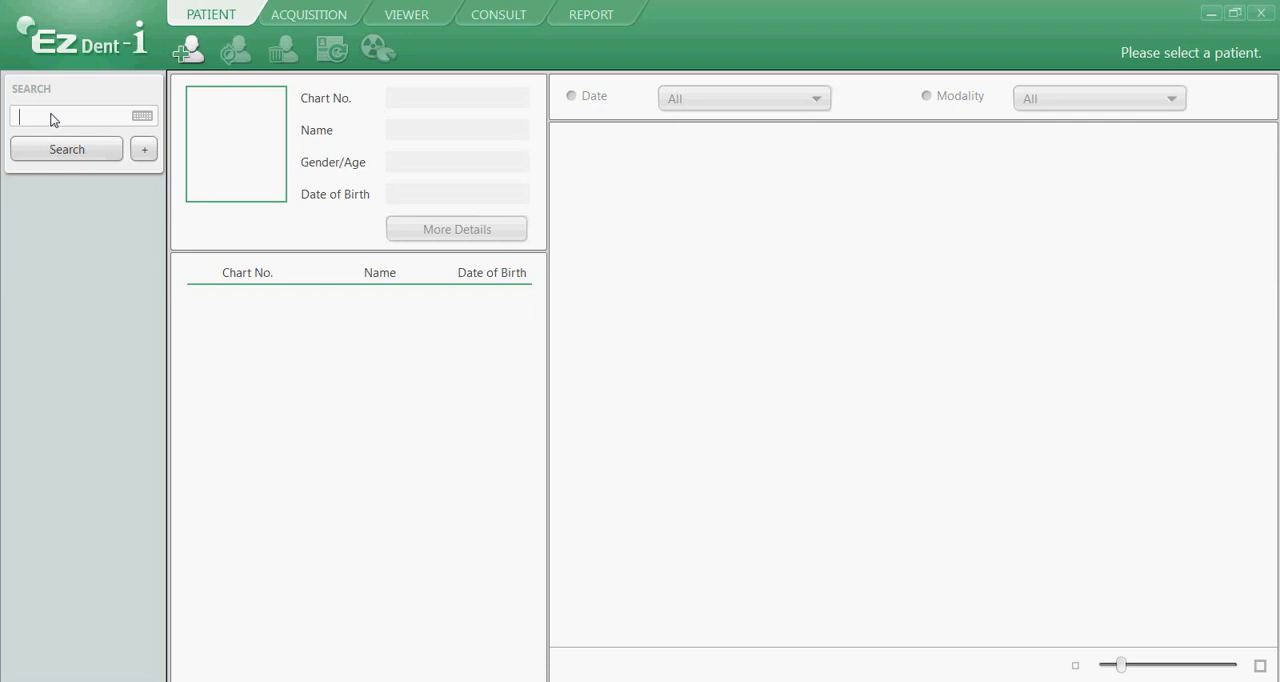
Search the patient database by the patient's first name and dismiss the resulting message.
type("thomas")
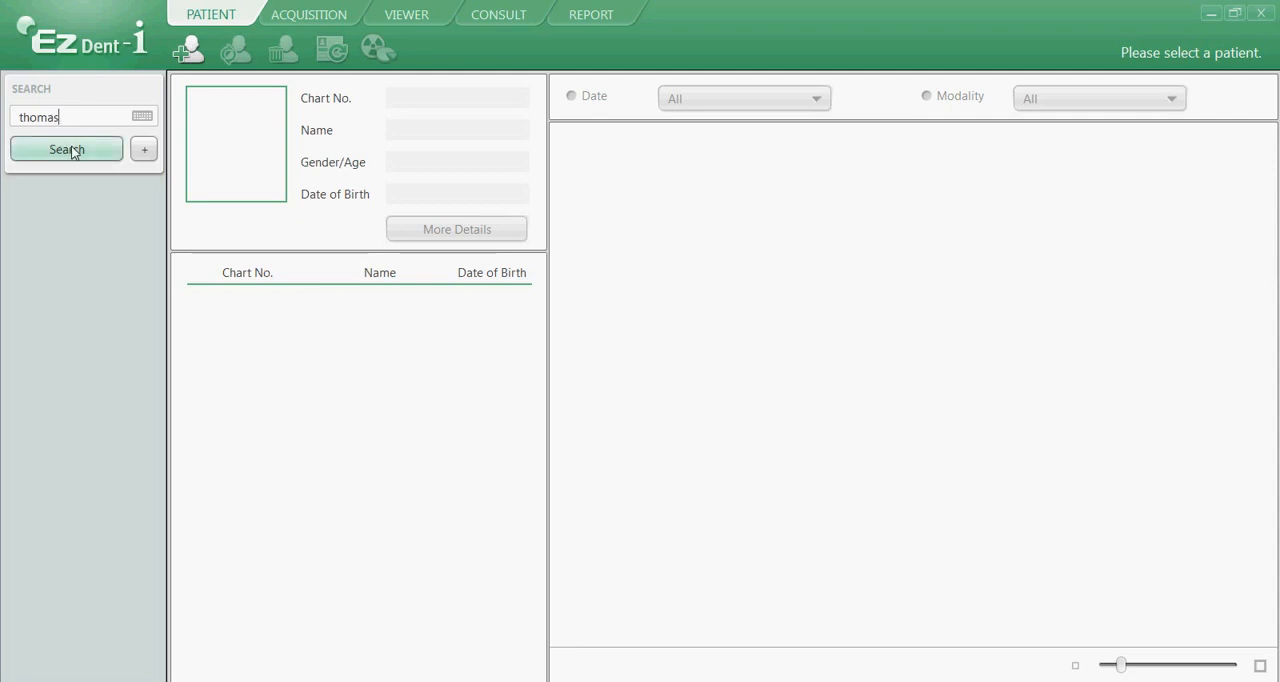
left_click(71, 150)
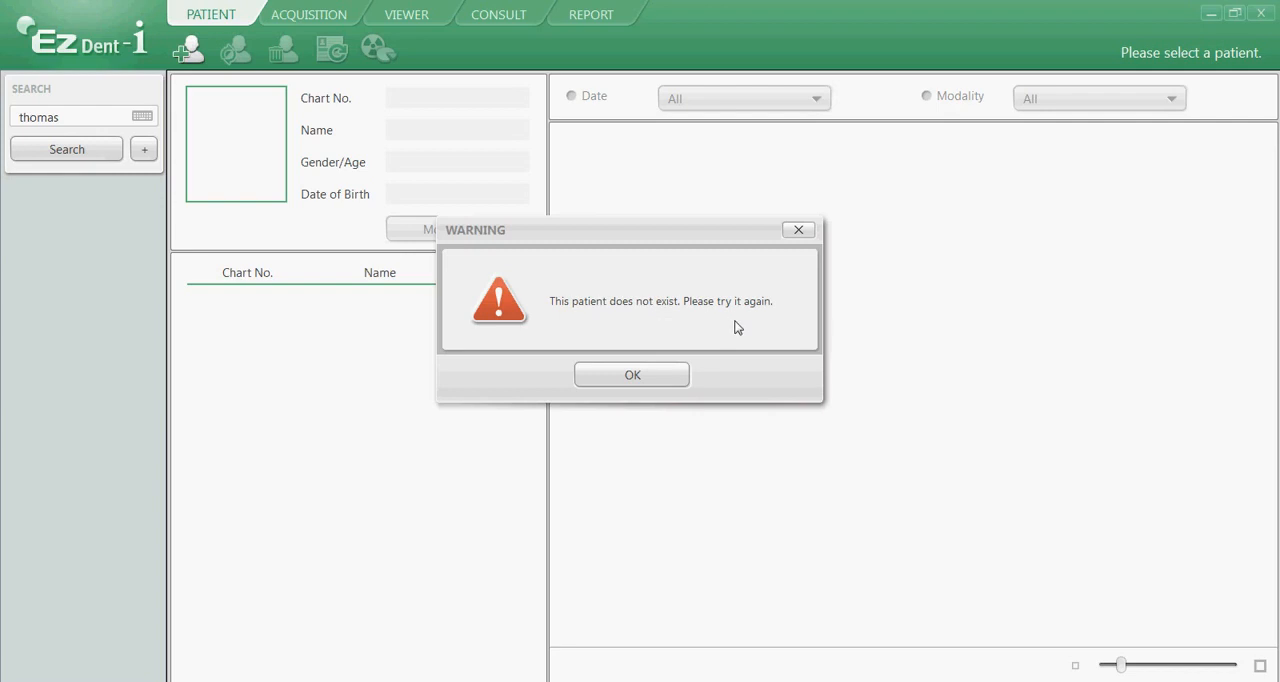
left_click(634, 377)
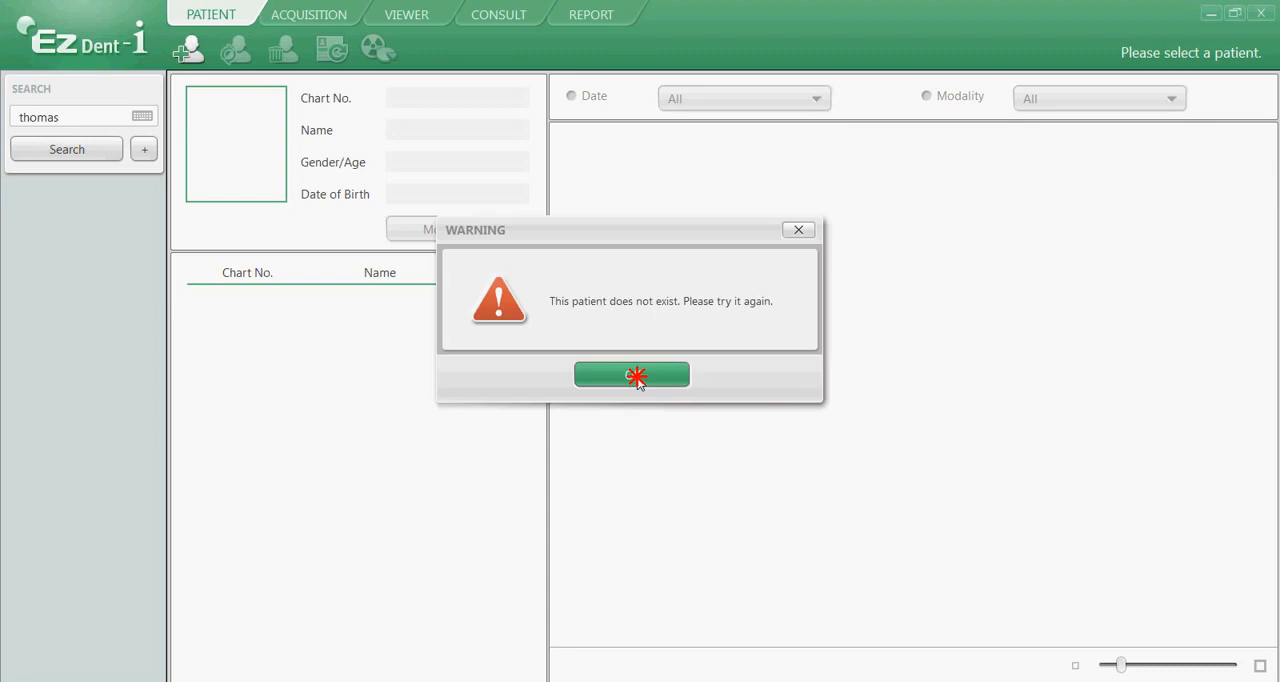
Start a new patient record and replace the default chart number with the patient's own chart number.
left_click(193, 52)
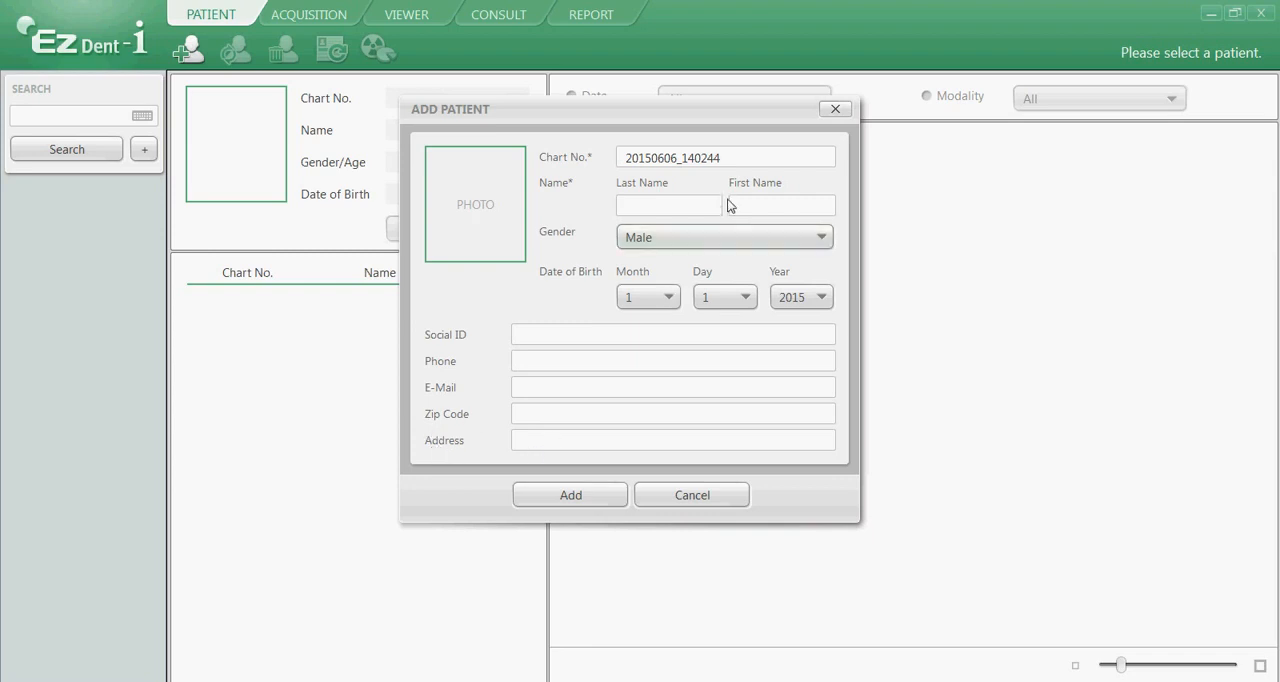
left_click(724, 158)
left_click_drag(724, 157, 620, 168)
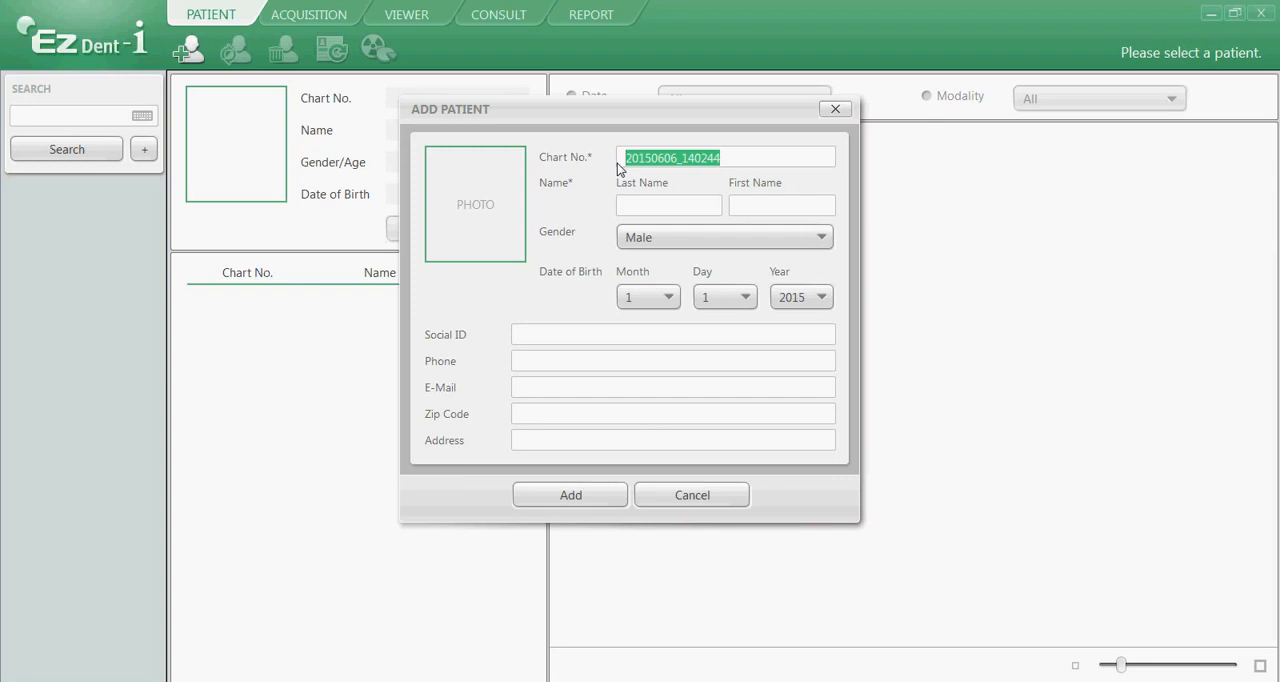
type("a12345")
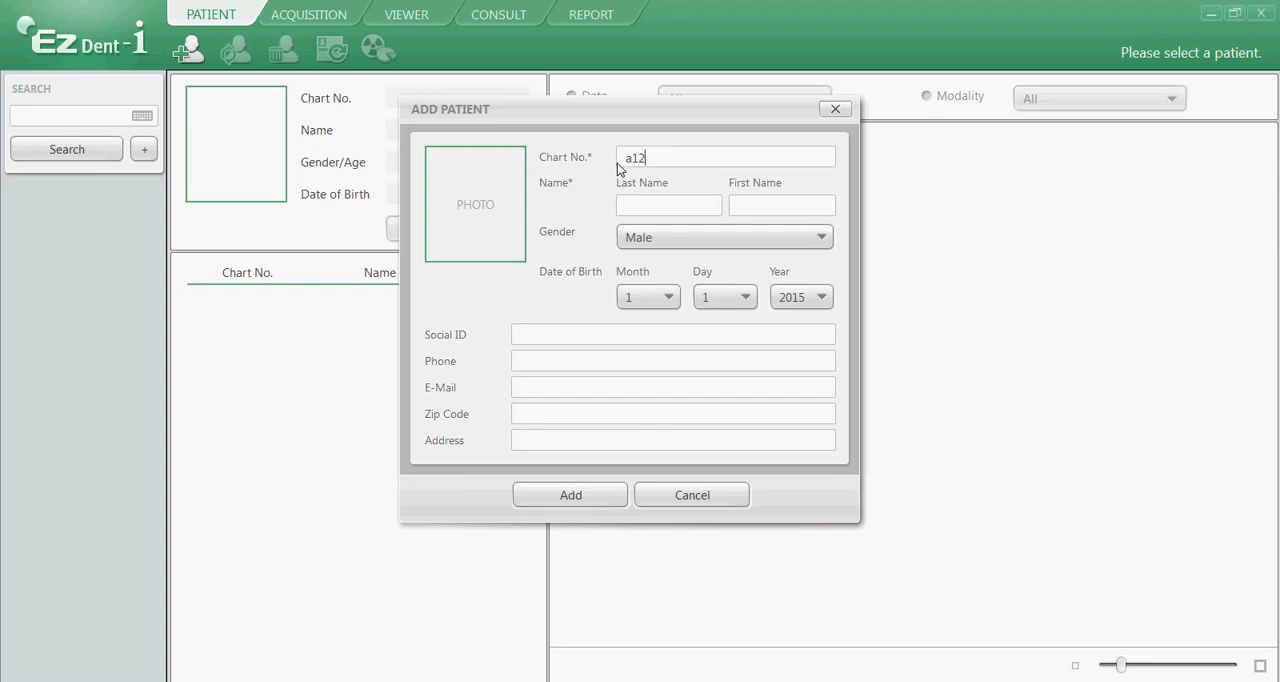
Enter the new patient's last name and first name, and choose Male as the gender.
left_click(647, 213)
type("Kennedy")
left_click(745, 211)
type("Thomas")
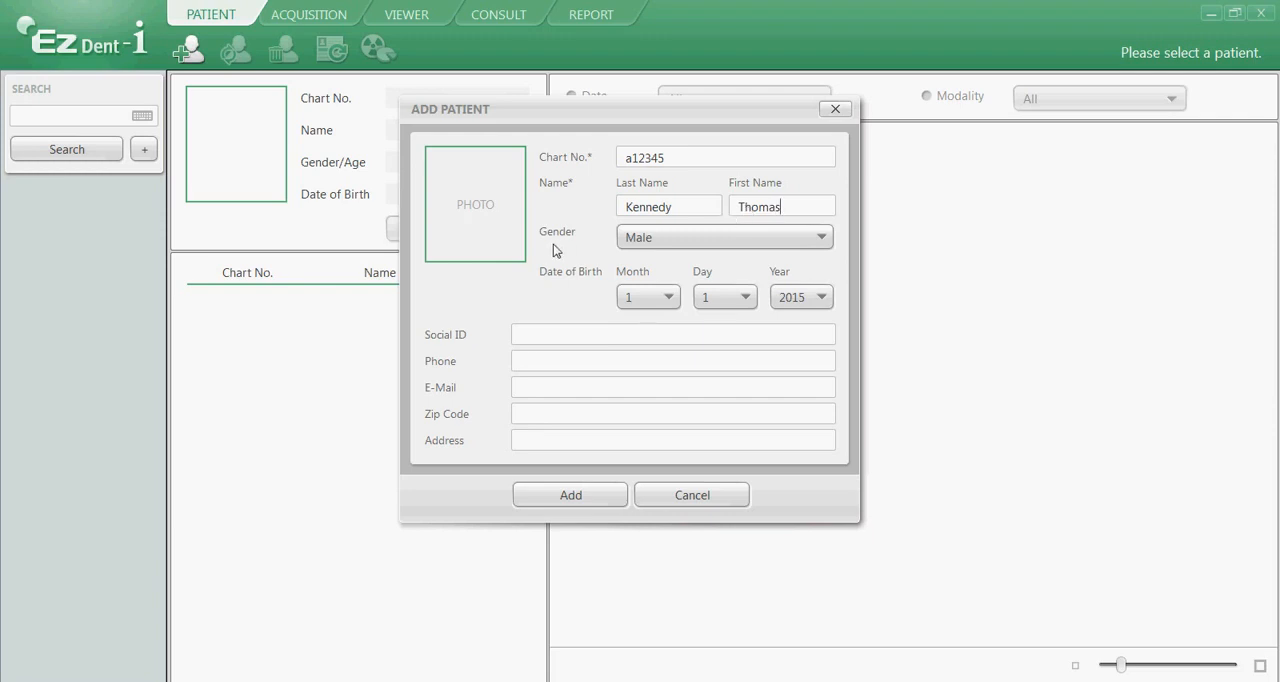
left_click(710, 238)
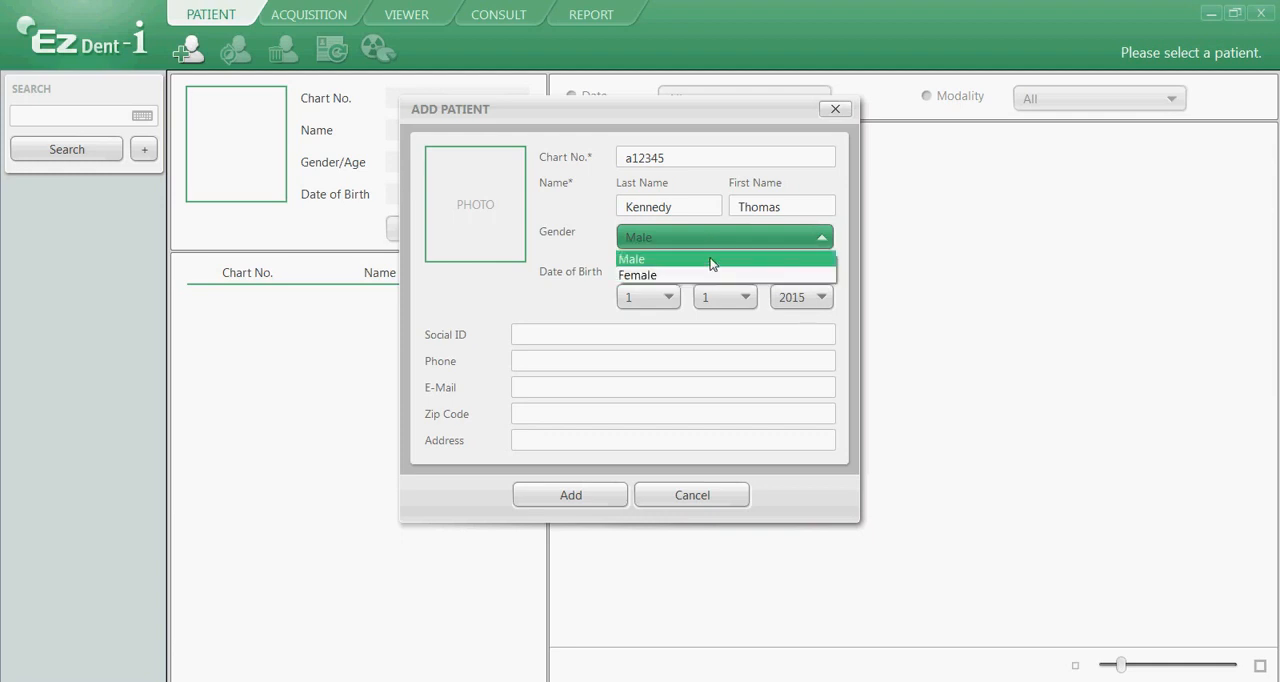
left_click(710, 257)
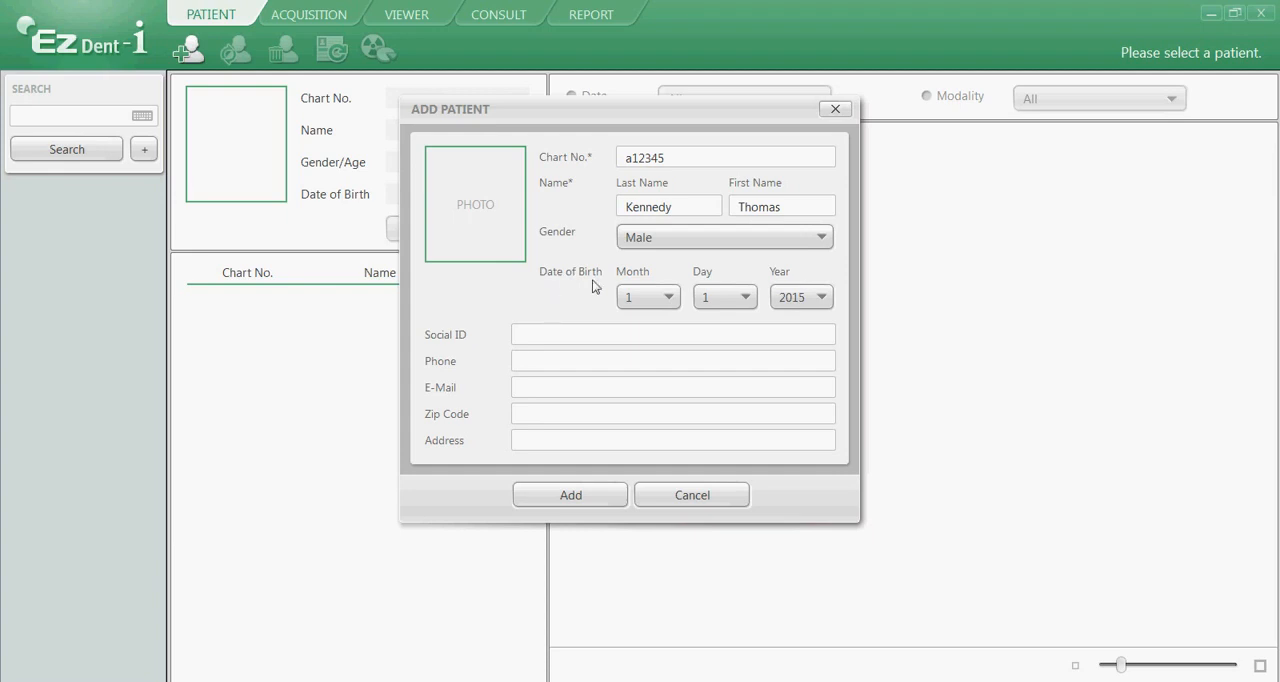
Set the month, day and year of the patient's date of birth and add the patient to the database.
left_click(648, 297)
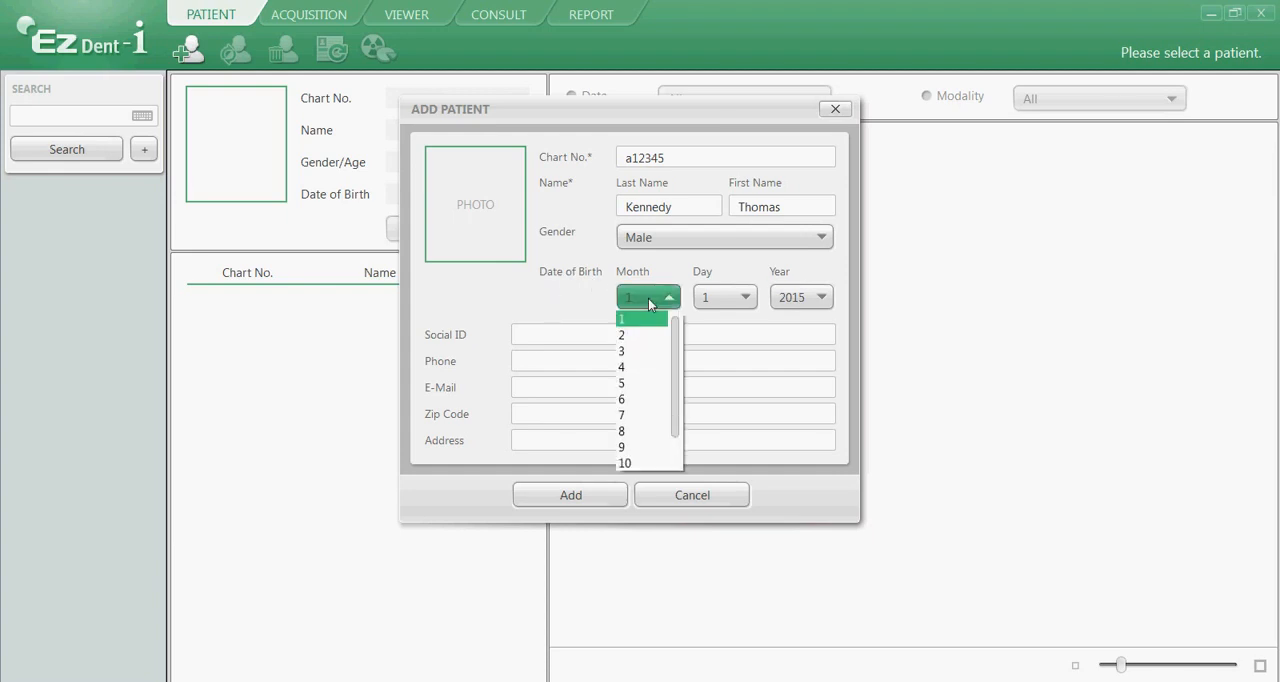
left_click(648, 368)
left_click(724, 300)
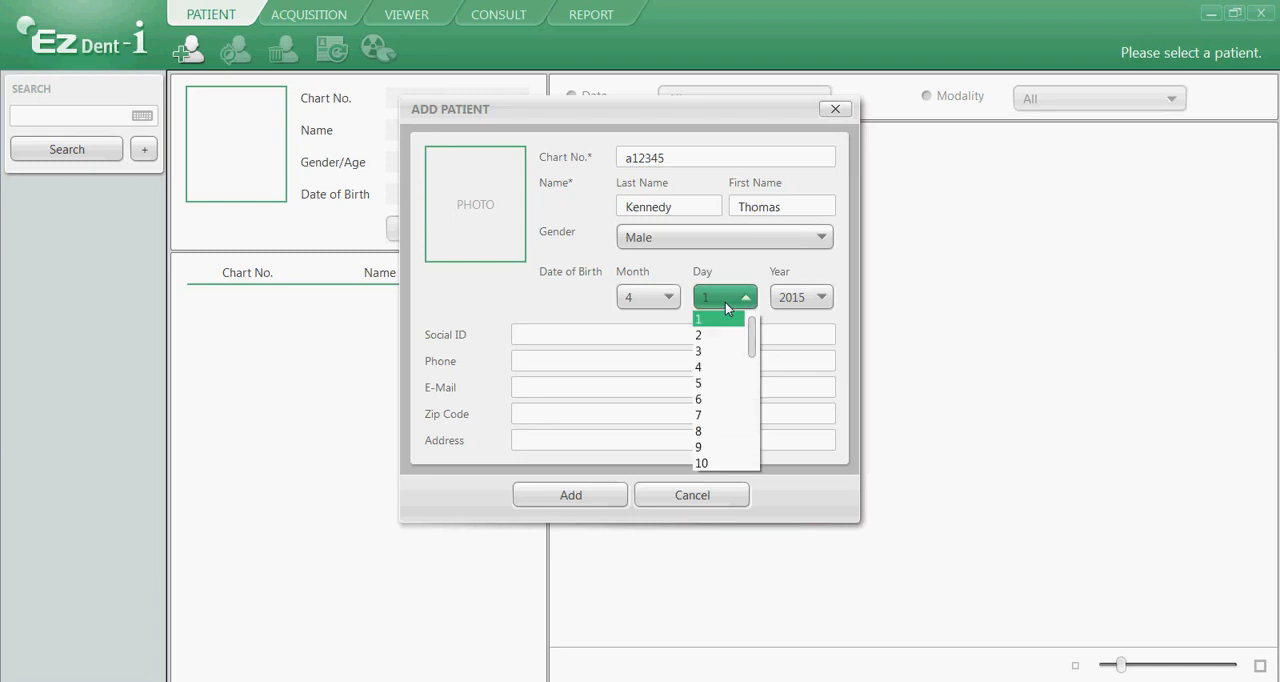
scroll(724, 386, "down", 3)
left_click(724, 385)
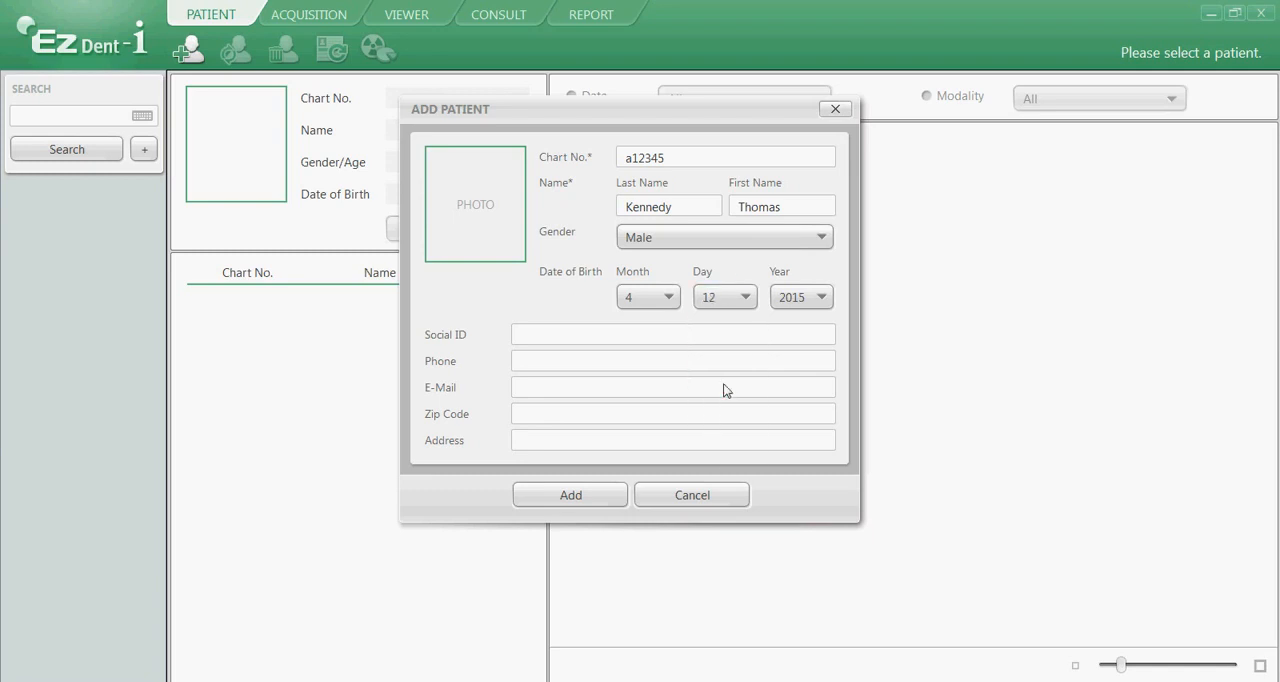
left_click(797, 297)
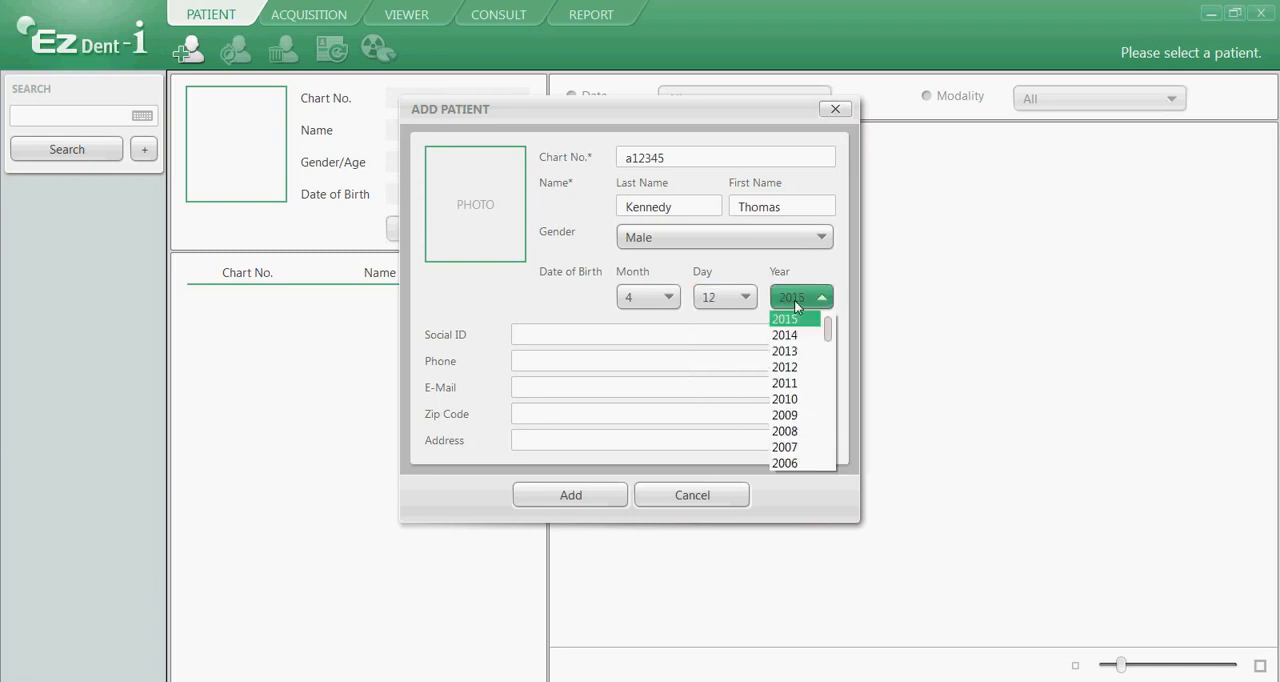
scroll(793, 400, "down", 4)
scroll(792, 406, "down", 1)
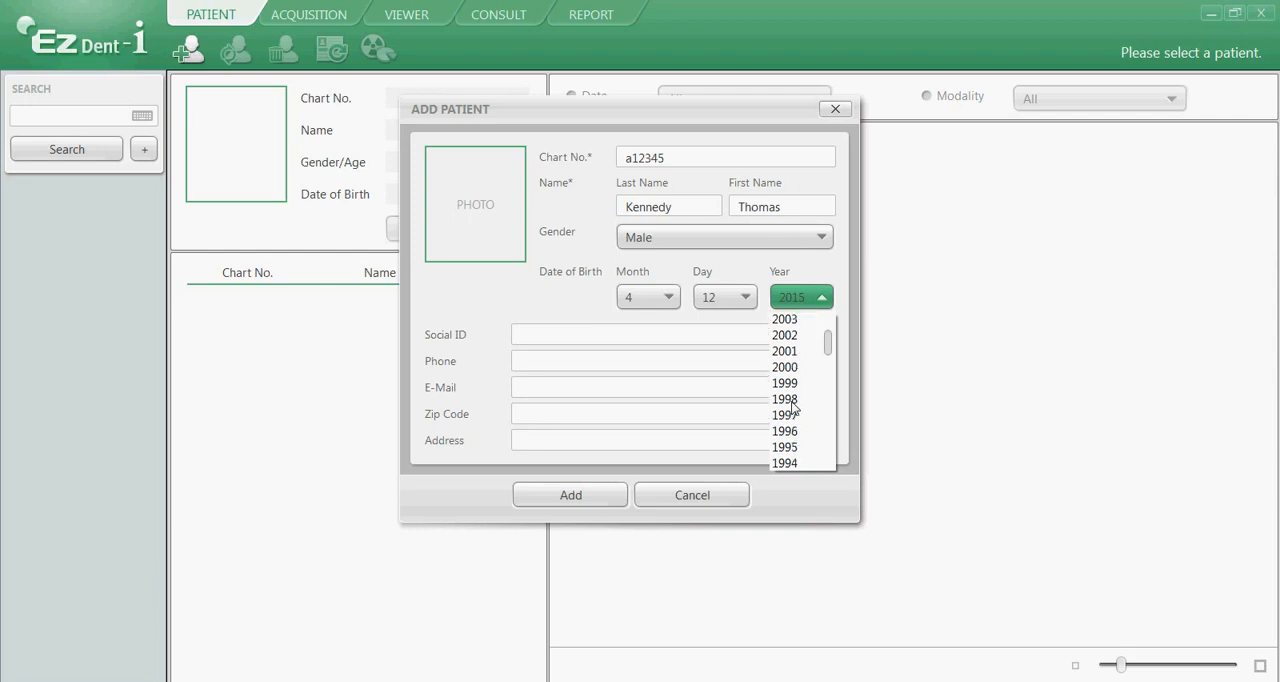
left_click(794, 416)
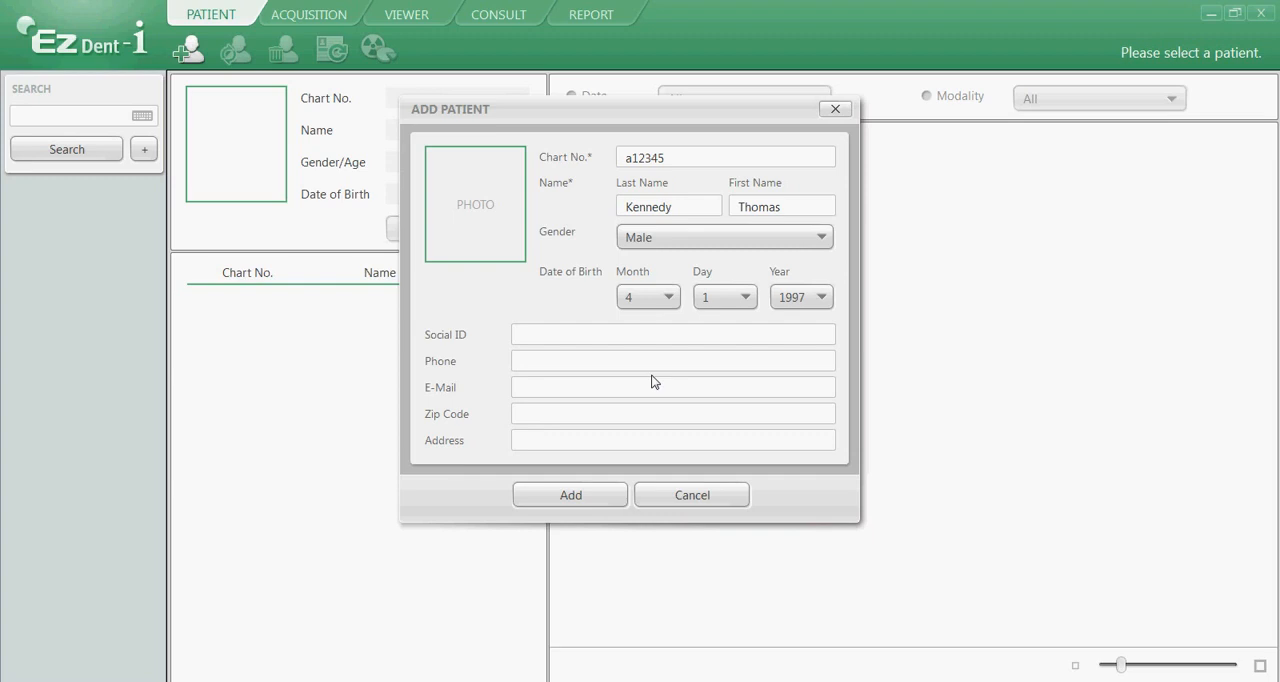
left_click(580, 497)
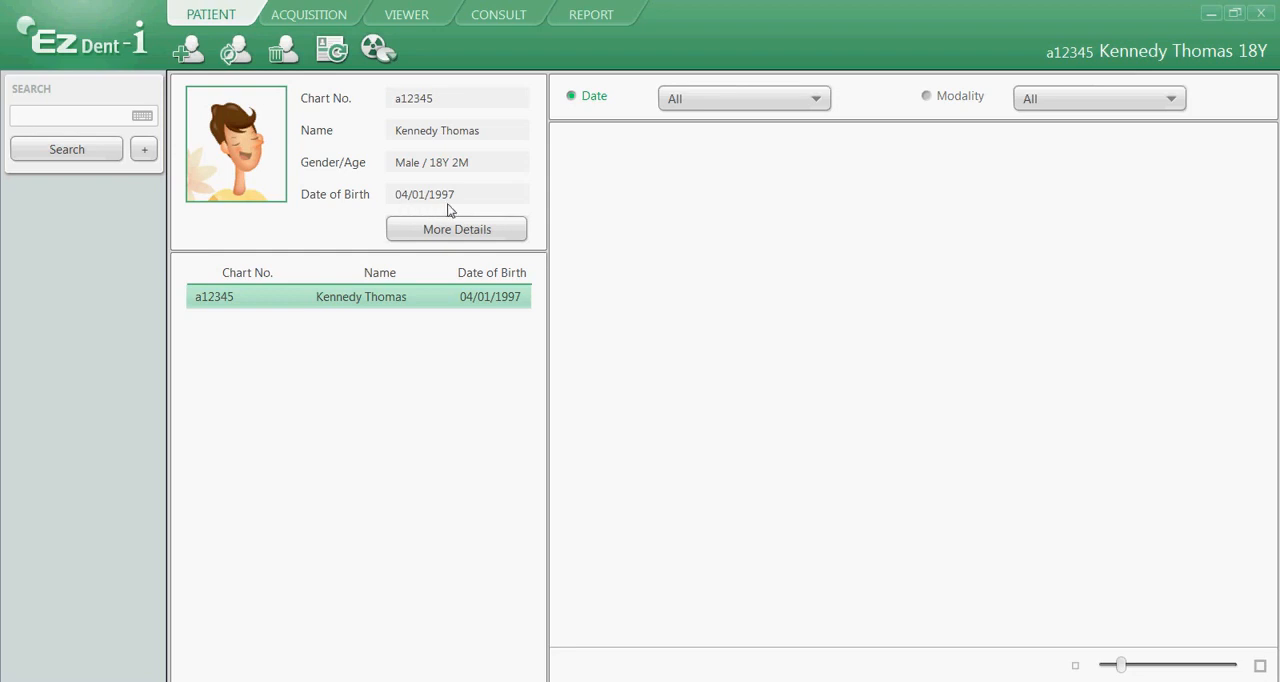
Open the selected patient's record for modification and choose a different month for the date of birth.
left_click(240, 53)
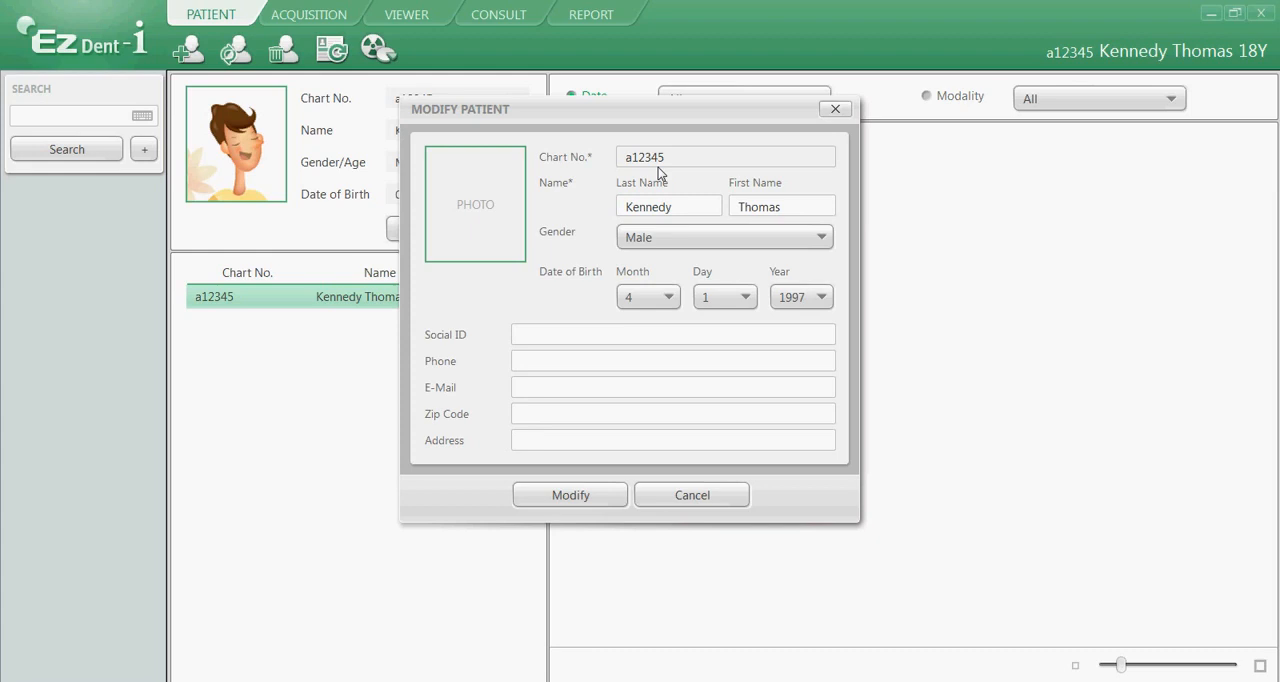
left_click(651, 297)
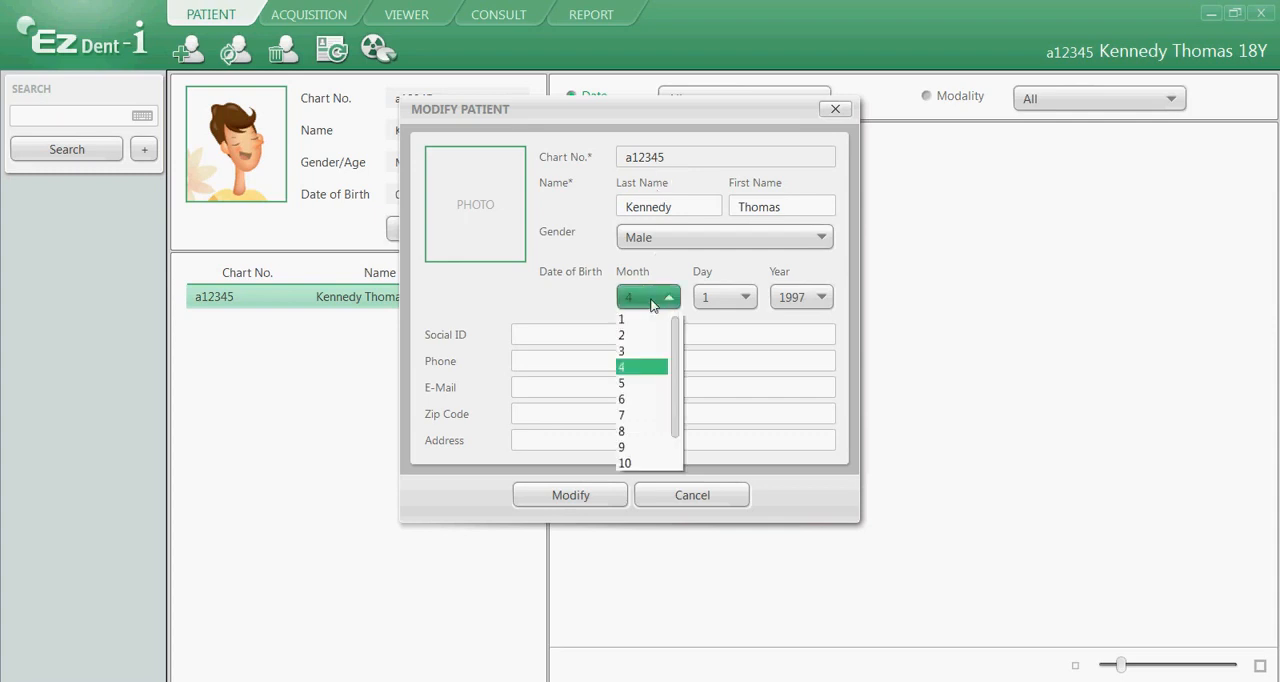
left_click(648, 415)
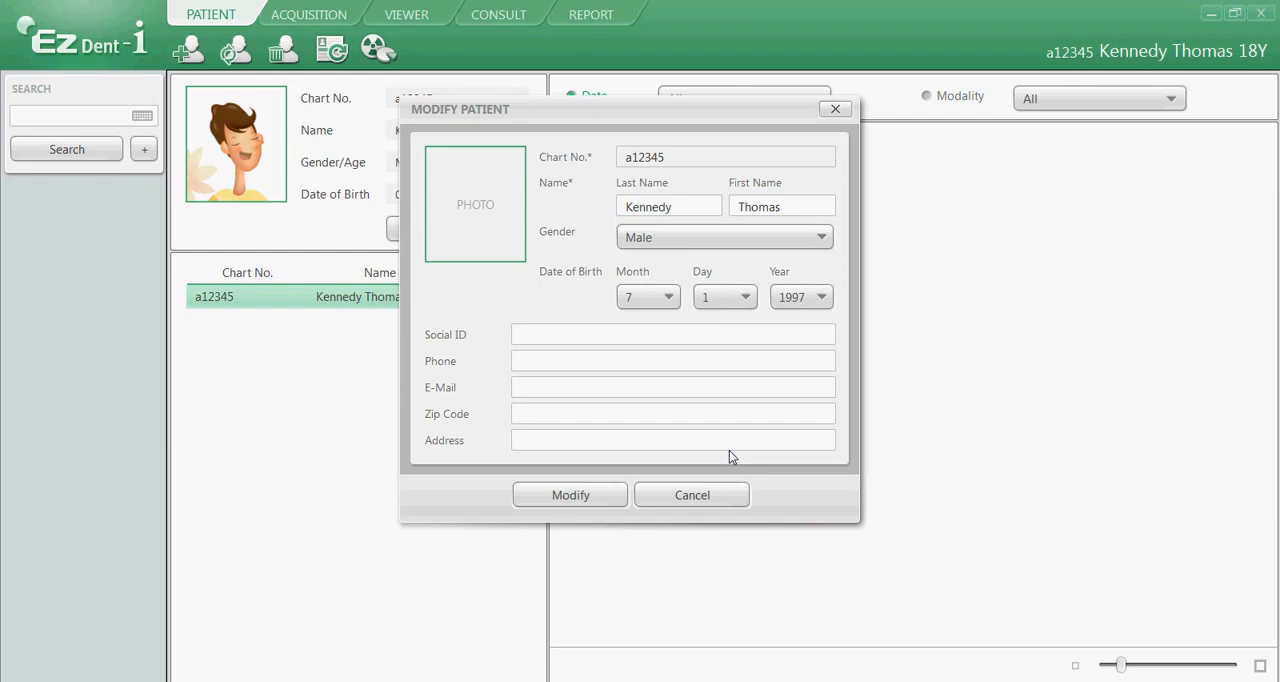
mouse_move(483, 191)
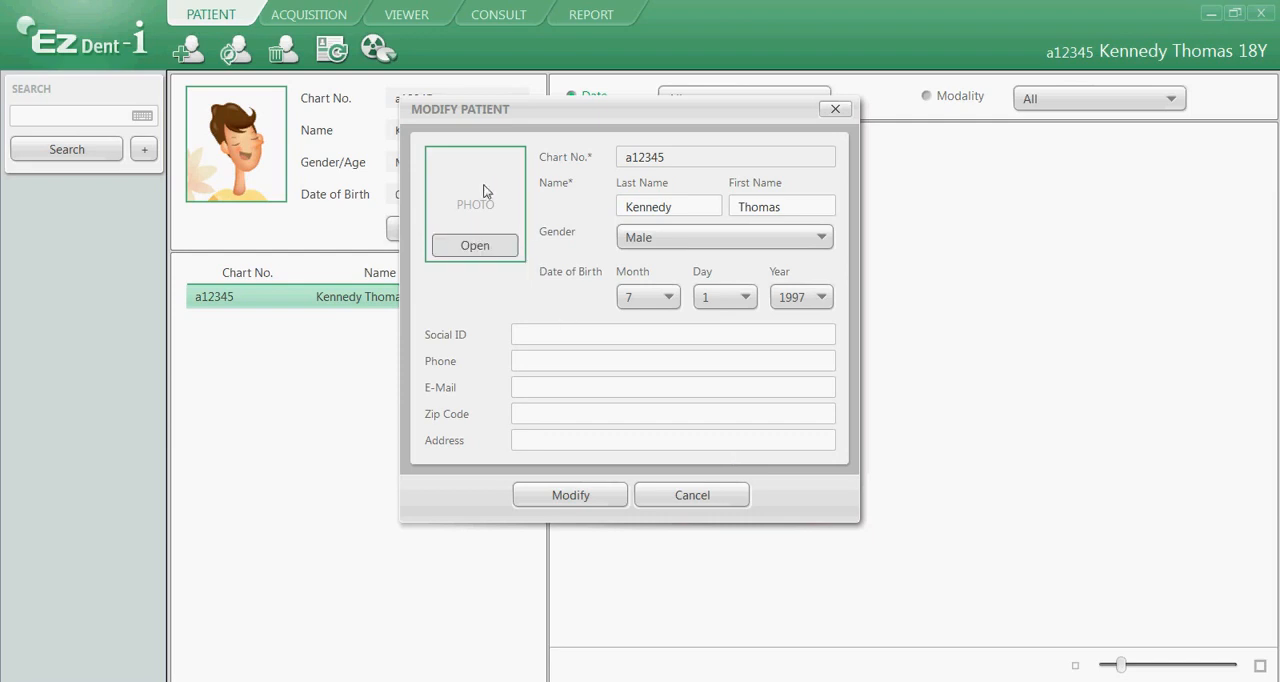
left_click(474, 246)
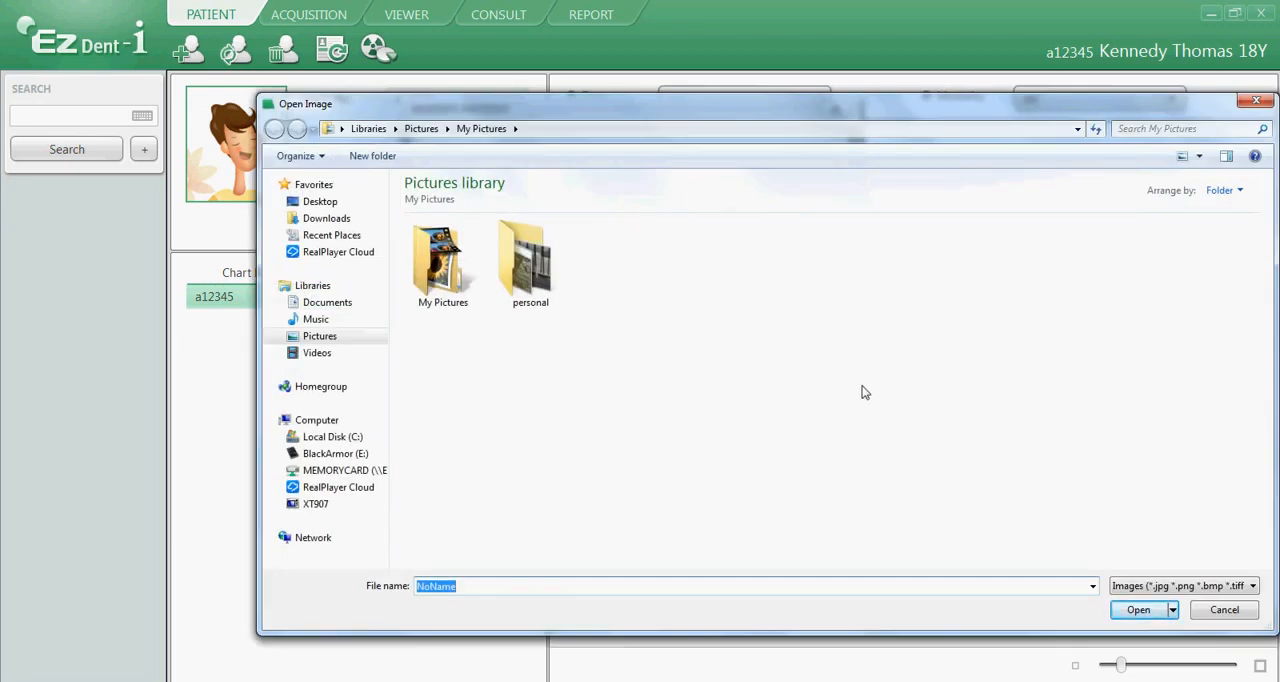
left_click(1212, 608)
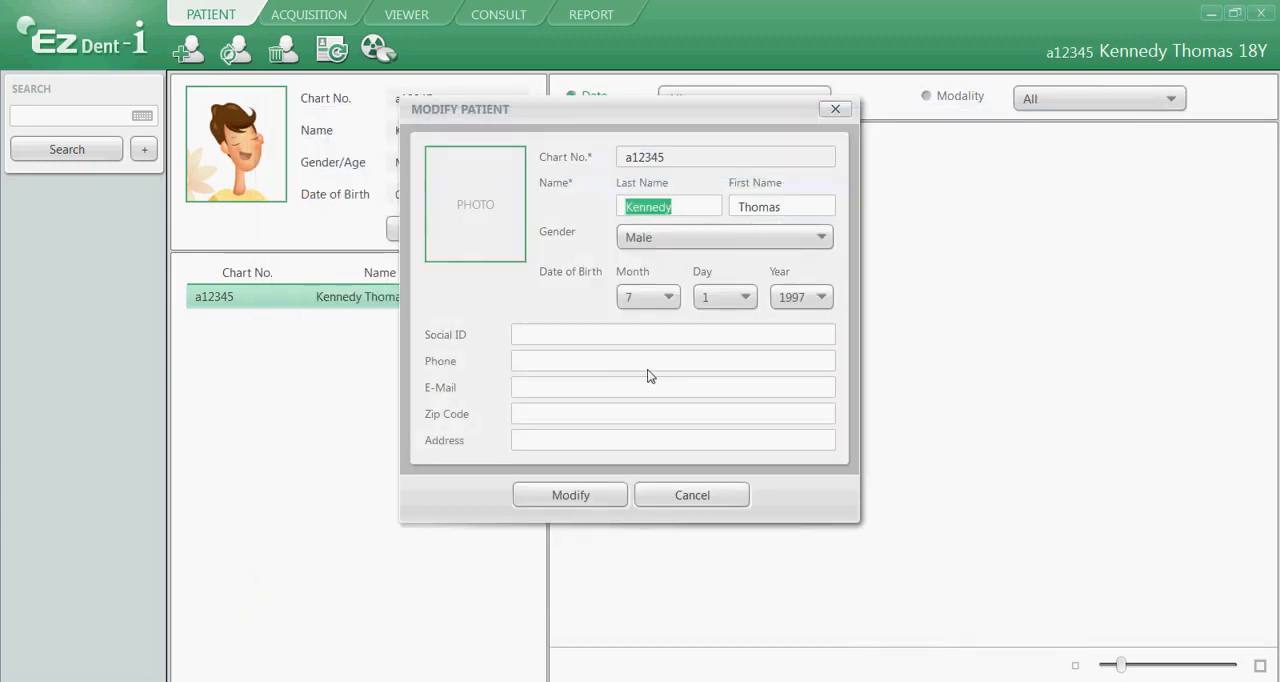
Save the modified date of birth to the patient's record.
left_click(579, 496)
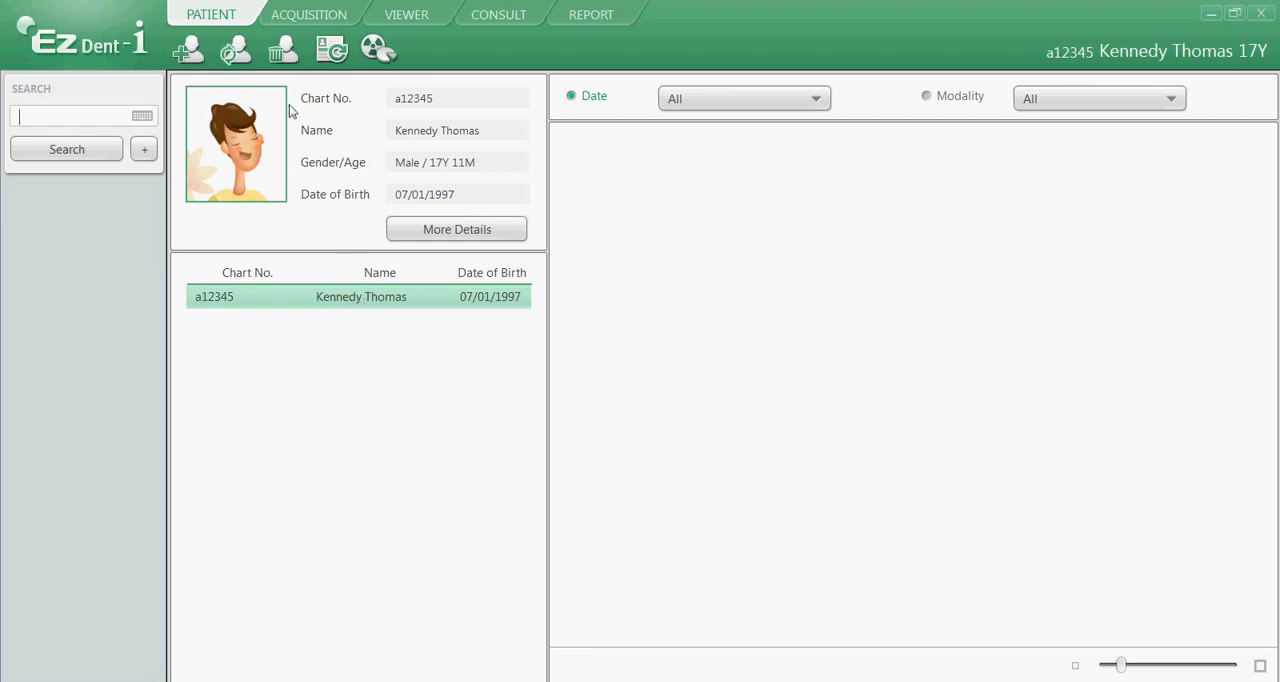
Delete the selected patient's record, moving the deletion dialog aside and authorizing the removal with the administrator password.
left_click(290, 53)
left_click(540, 114)
left_click_drag(540, 114, 822, 301)
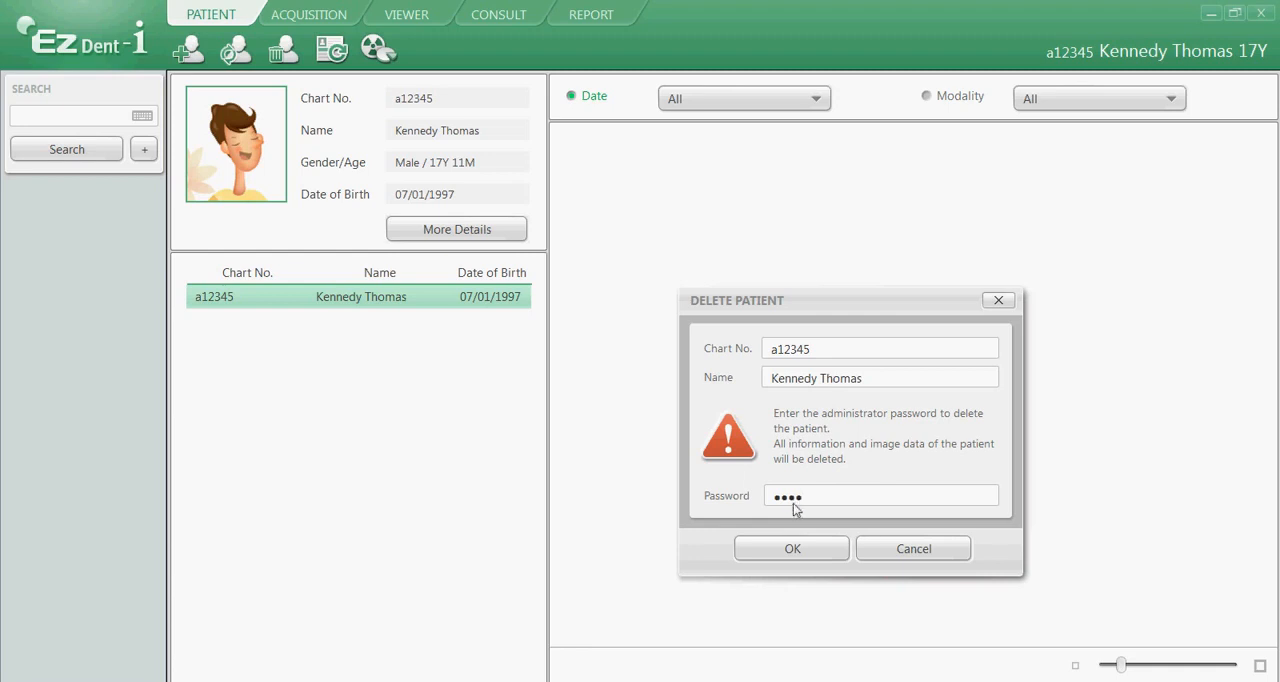
left_click(792, 553)
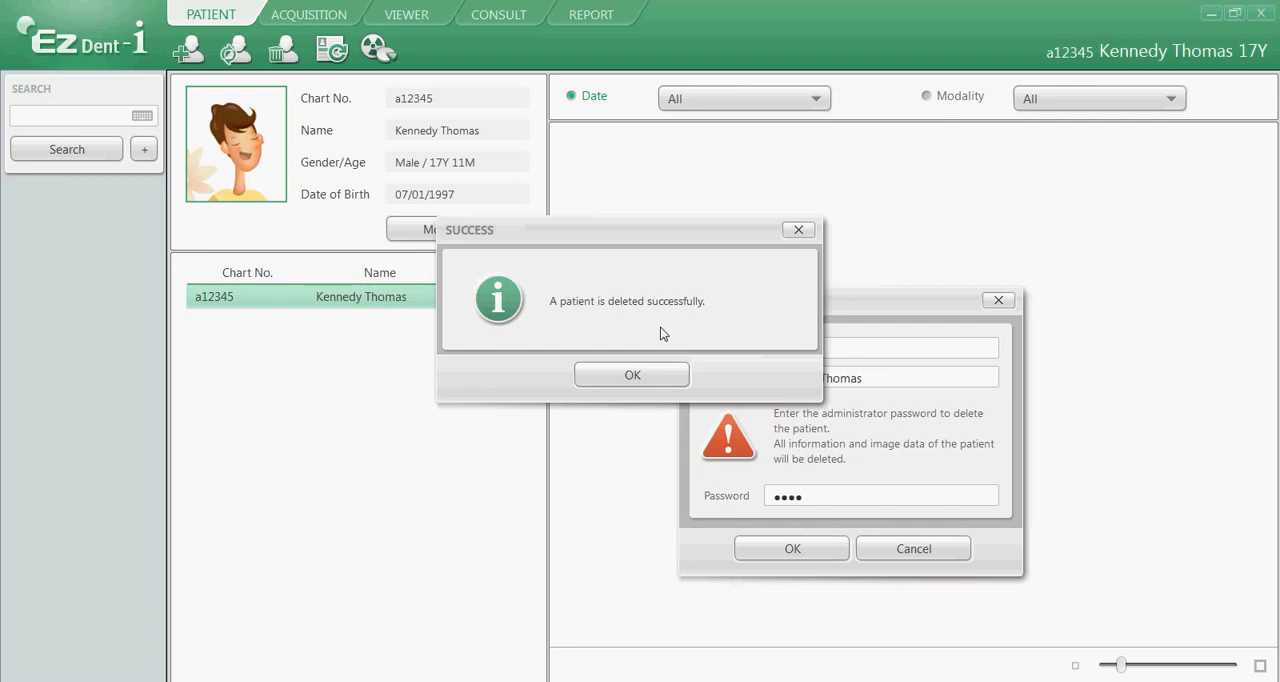
left_click(631, 375)
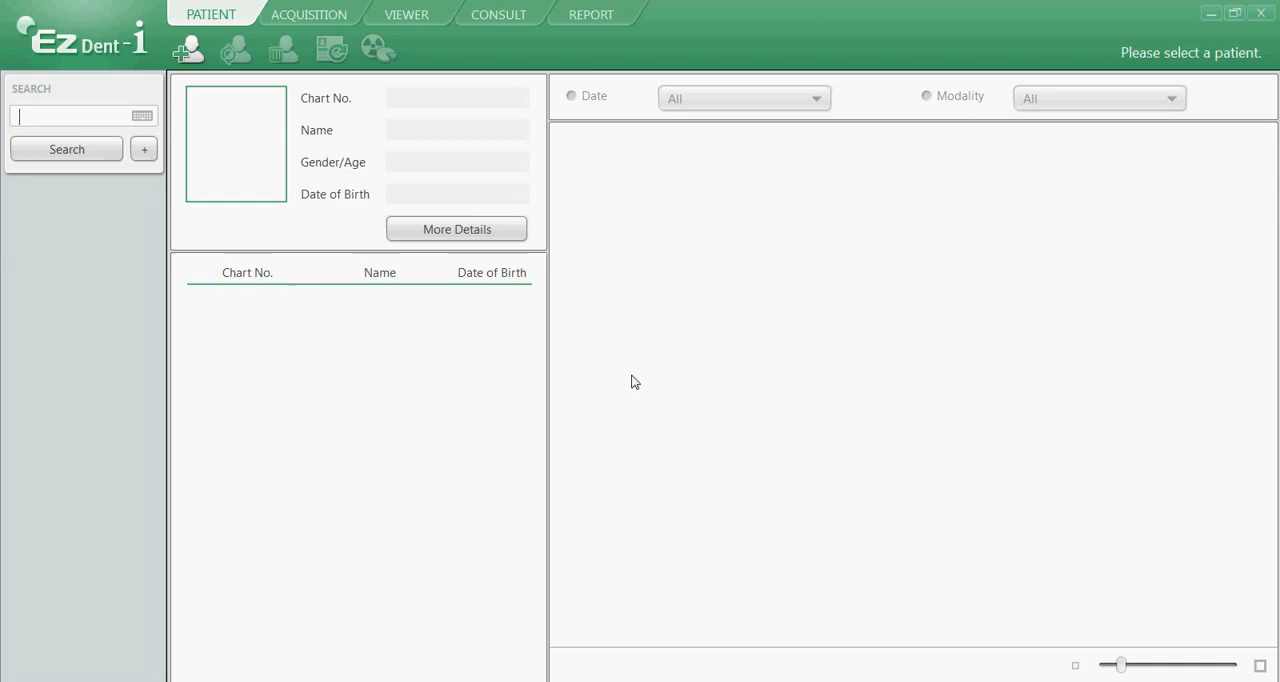